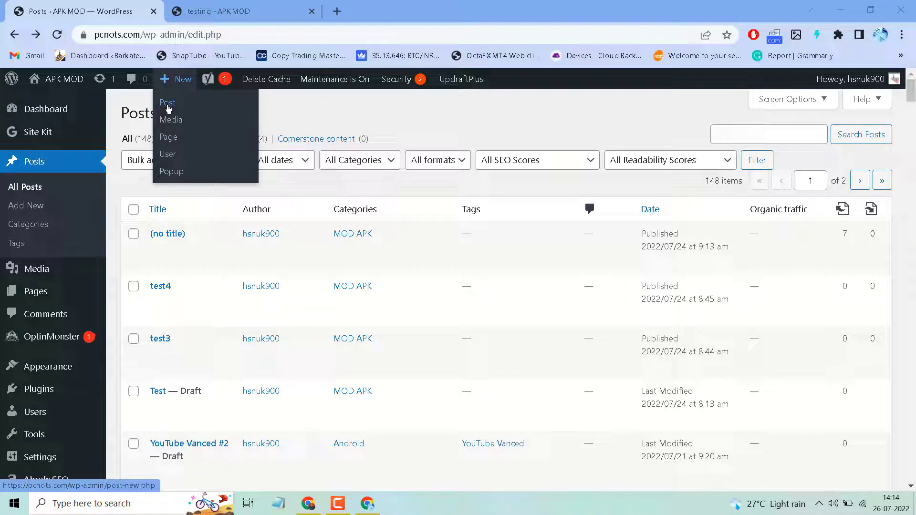
# Step: Create a new post titled 'test' and begin typing 'test' in its body
pyautogui.click(167, 105)
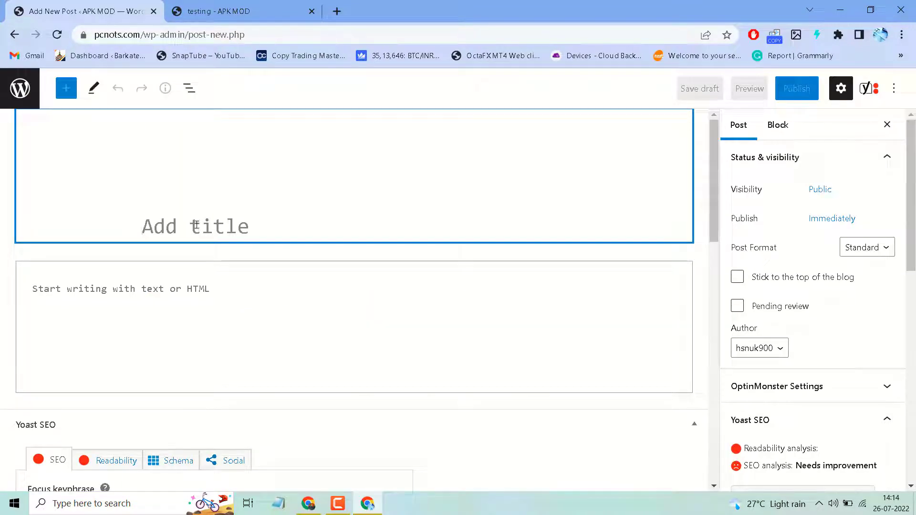
pyautogui.write('test')
pyautogui.click(177, 288)
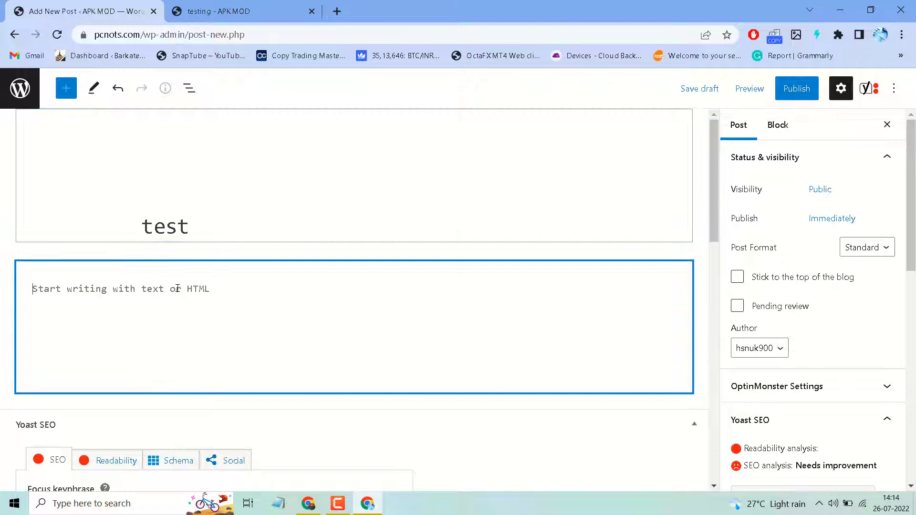
pyautogui.write('tes')
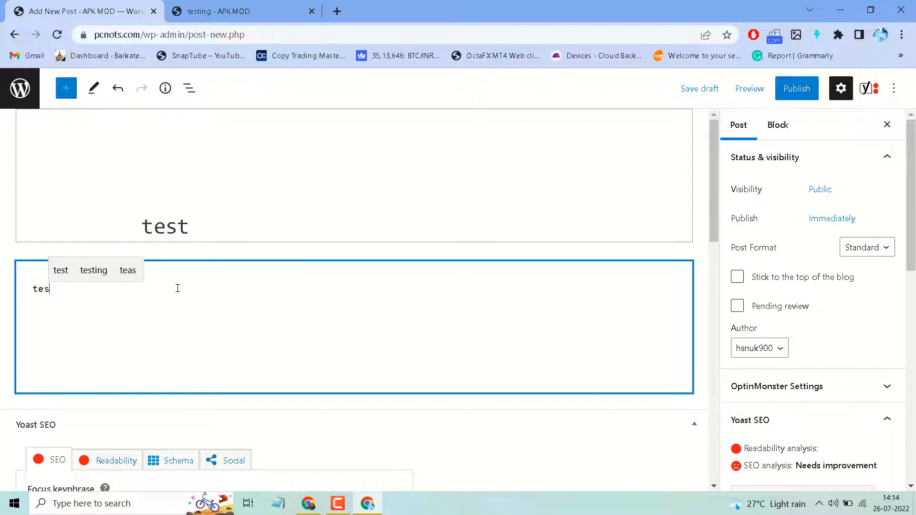
pyautogui.write('t')
pyautogui.scroll(-3, 241, 315)
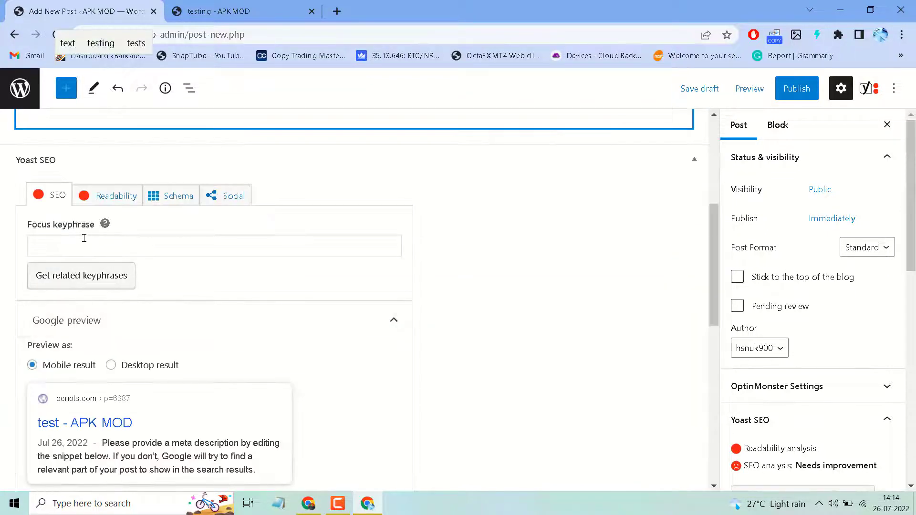
pyautogui.scroll(-5, 155, 272)
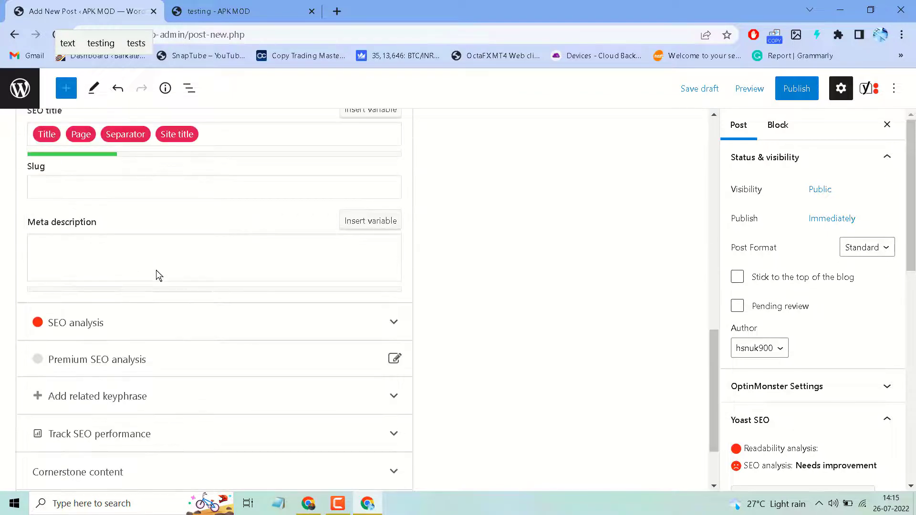
pyautogui.scroll(-2, 718, 317)
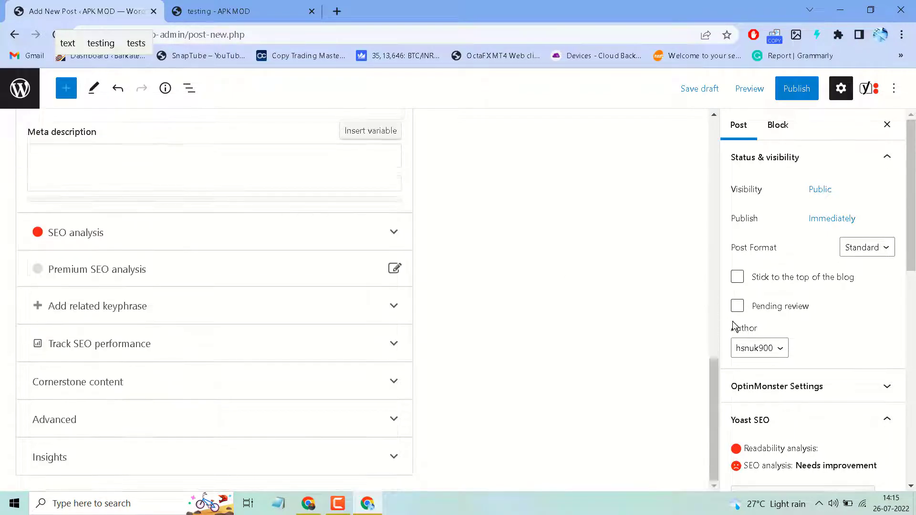
pyautogui.scroll(-5, 804, 362)
pyautogui.scroll(-2, 805, 363)
pyautogui.scroll(10, 803, 362)
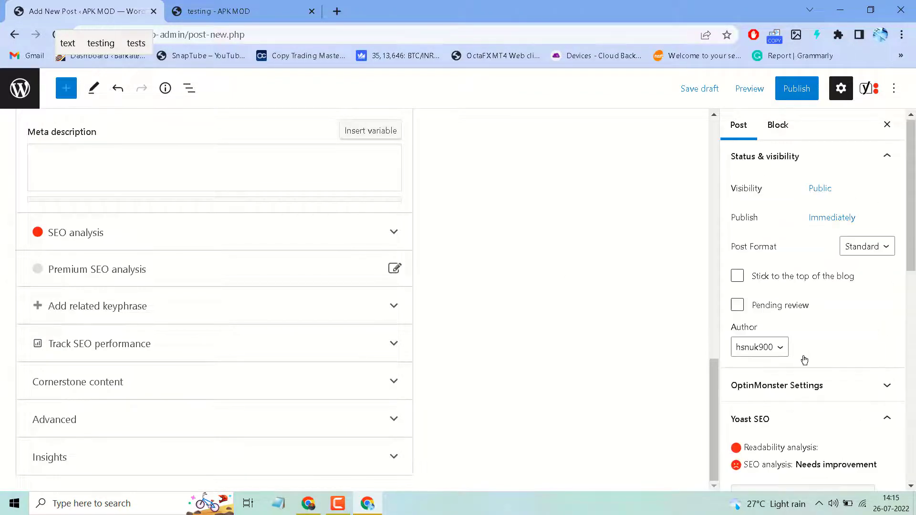
pyautogui.scroll(4, 708, 282)
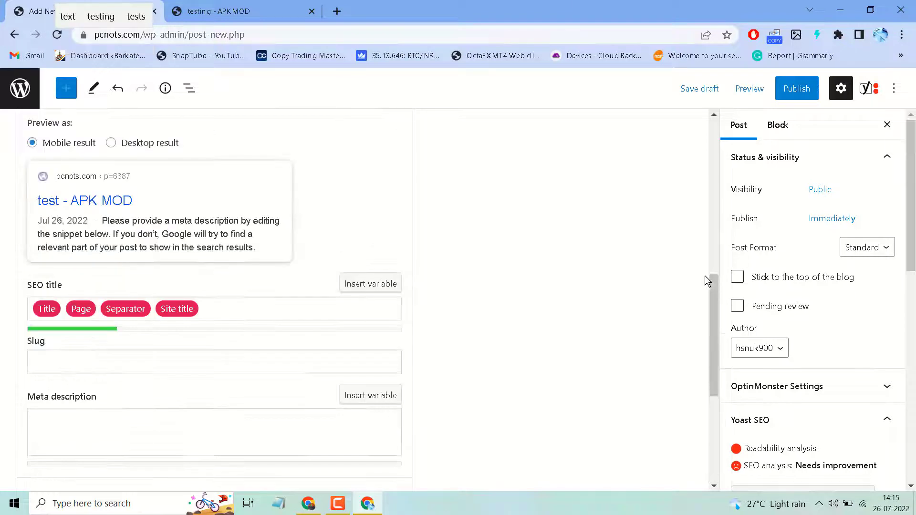
# Step: Publish the 'test' post, confirming in the pre-publish panel
pyautogui.click(796, 91)
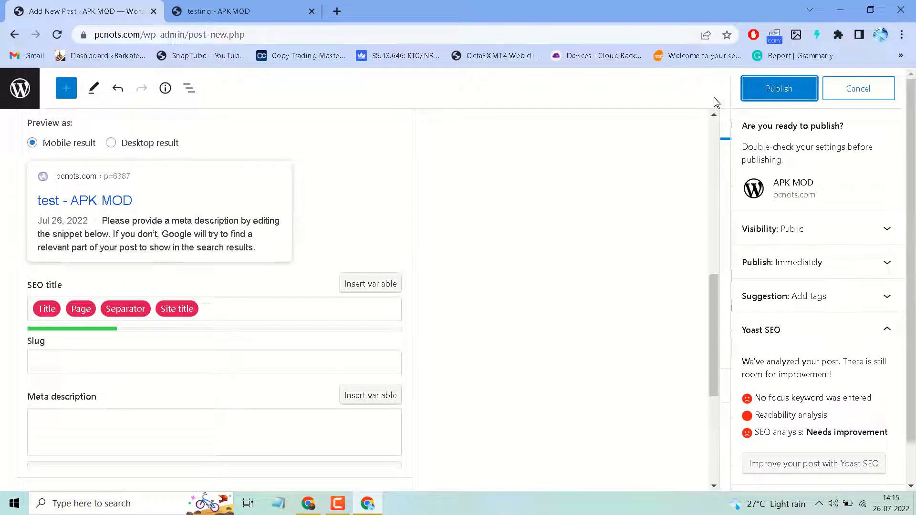
pyautogui.click(772, 92)
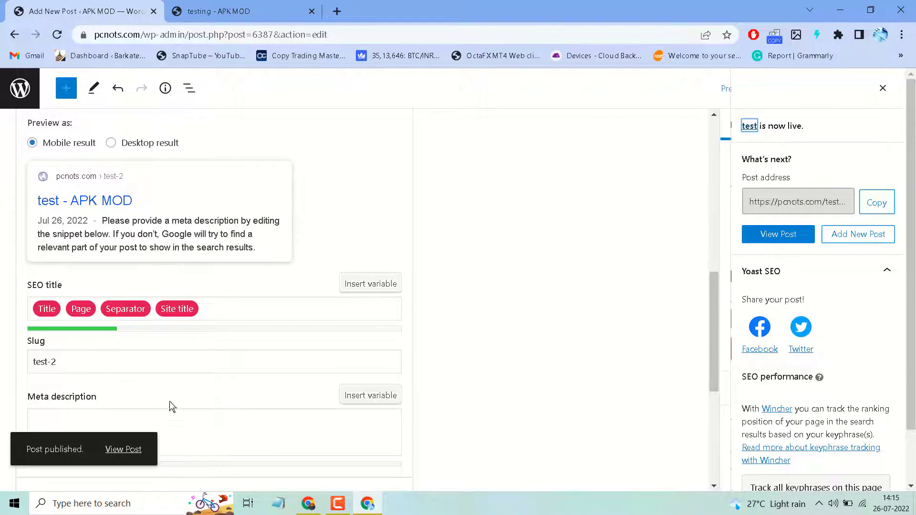
# Step: View the published 'test' post live, selecting and deselecting its title, meta line and body text
pyautogui.click(125, 451)
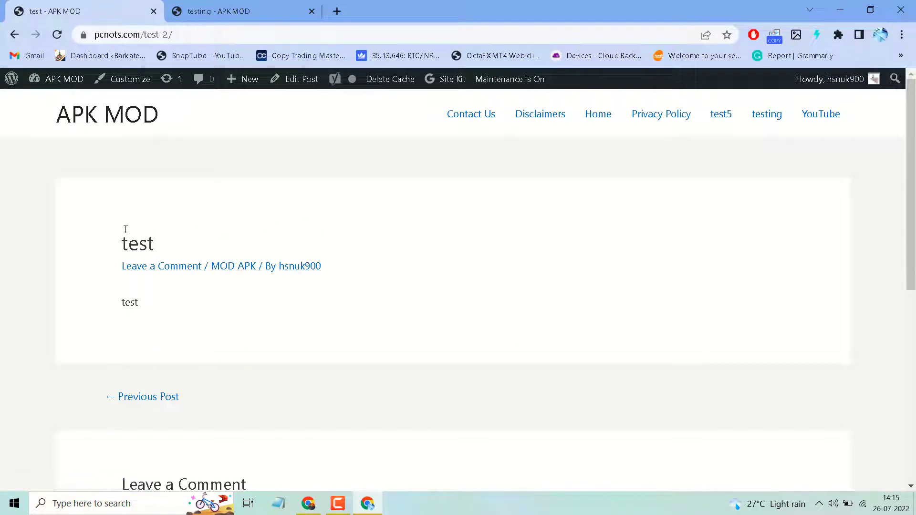
pyautogui.moveTo(115, 241); pyautogui.dragTo(420, 289)
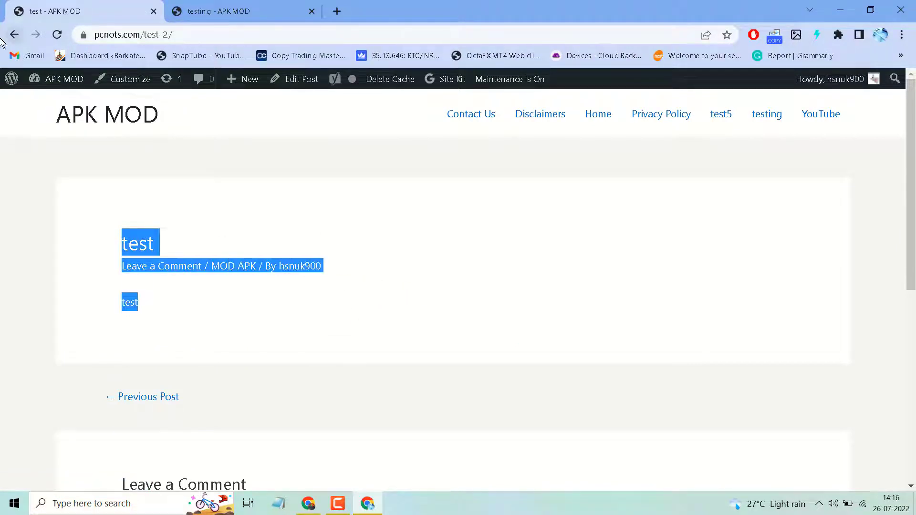
pyautogui.click(271, 287)
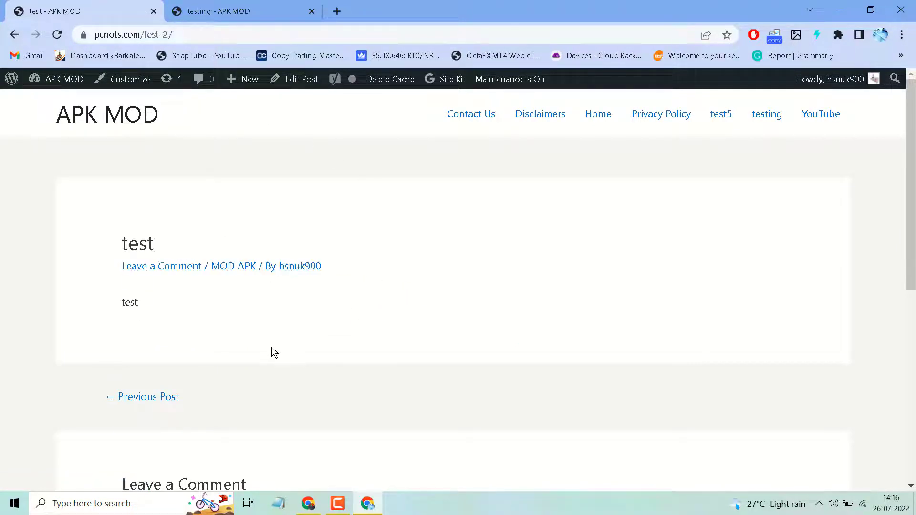